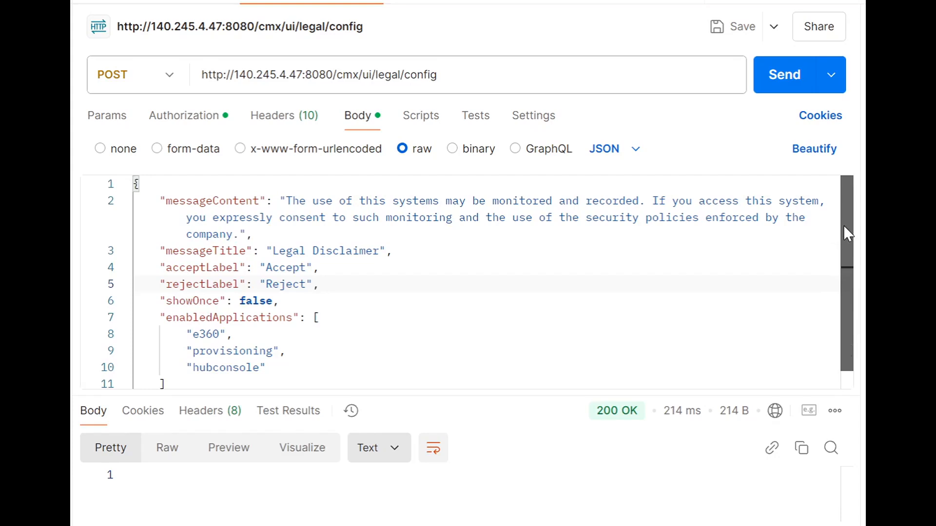
Walk through the messageContent, messageTitle, acceptLabel and rejectLabel fields of the disclaimer JSON body.
left_click_drag(846, 230, 853, 339)
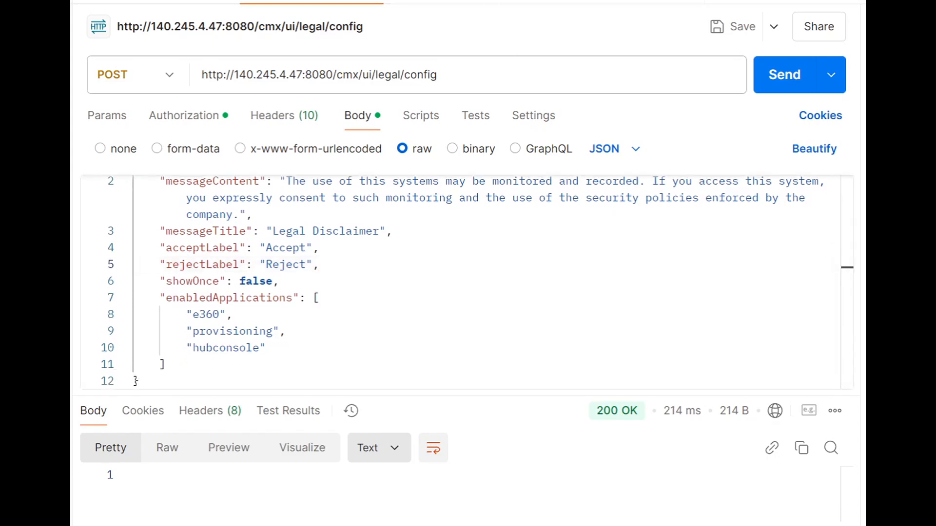
left_click(847, 264)
scroll(848, 282, "up", 1)
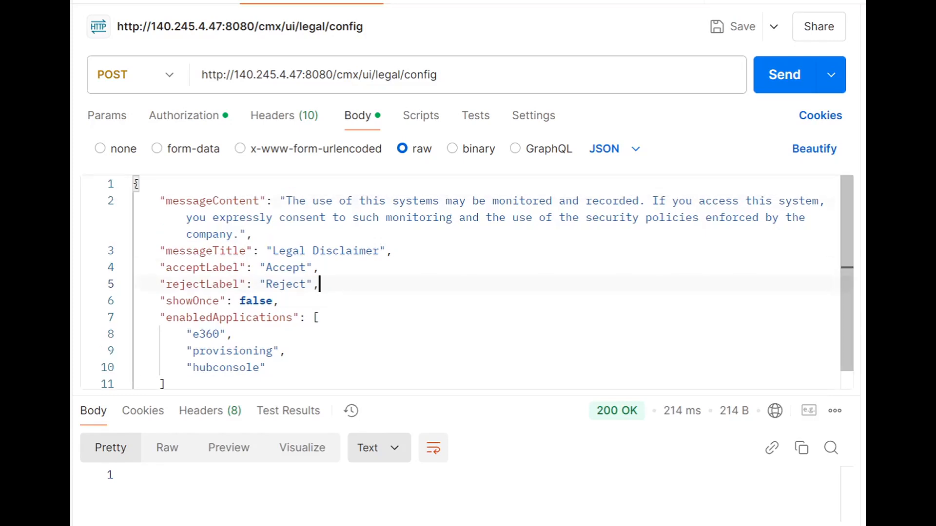
double_click(212, 201)
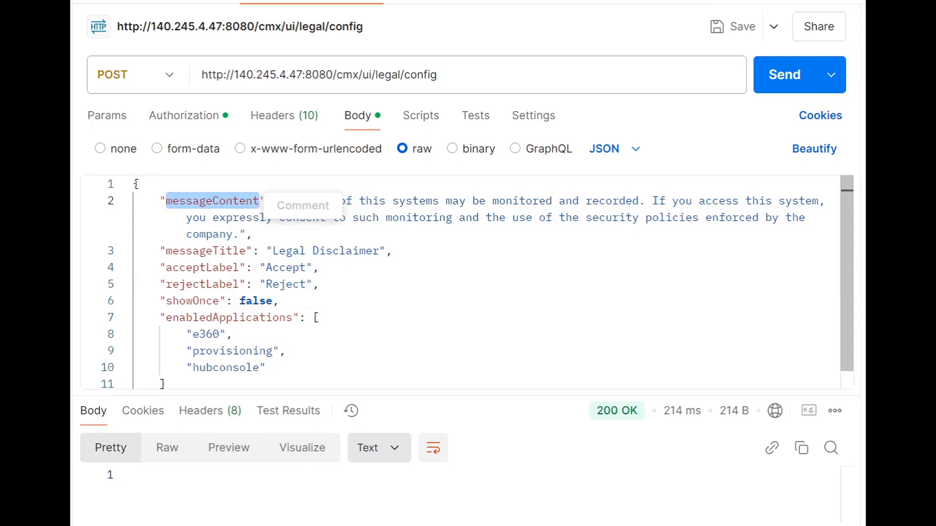
double_click(207, 251)
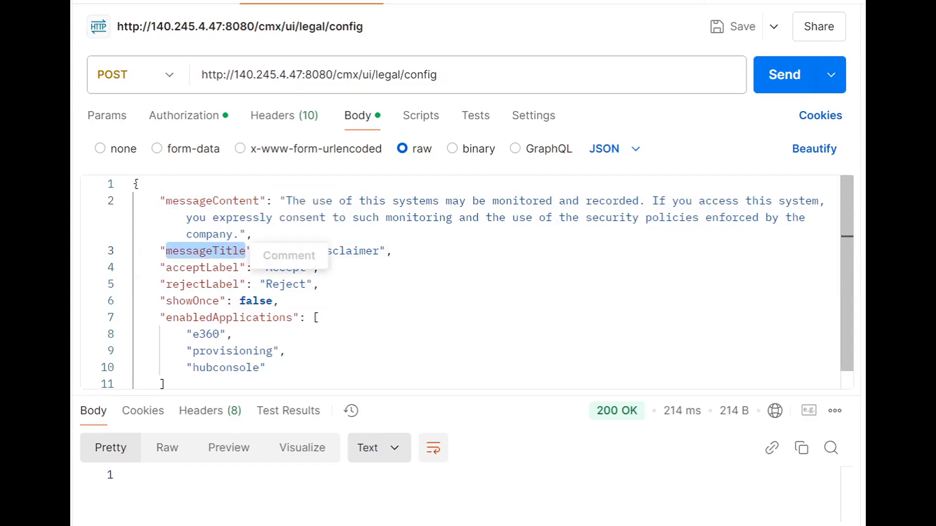
double_click(202, 267)
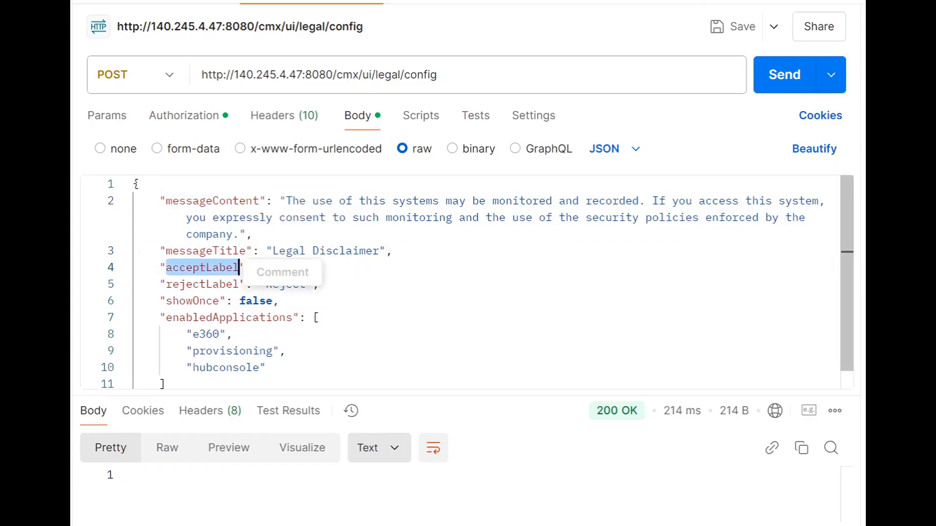
double_click(200, 285)
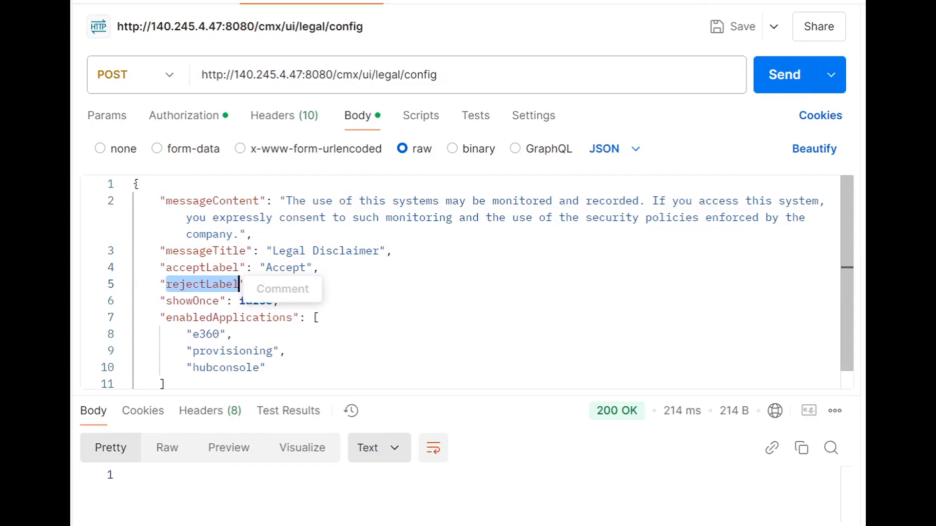
Point out the showOnce and enabledApplications fields in the request body.
left_click(199, 300)
double_click(199, 300)
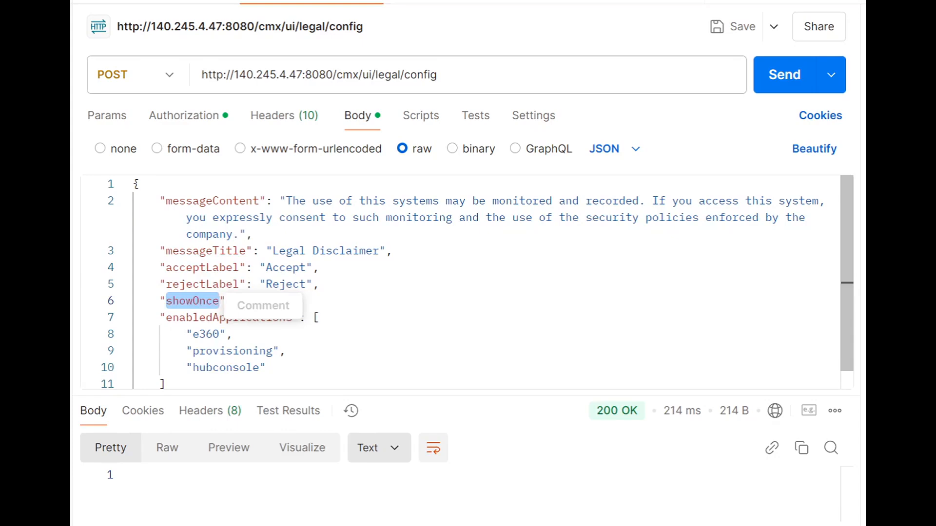
left_click(192, 318)
double_click(193, 317)
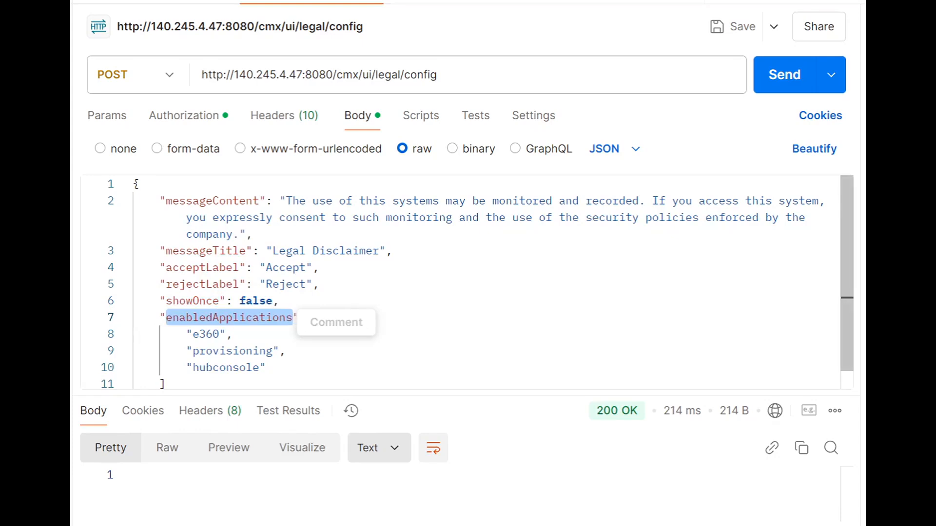
left_click(280, 301)
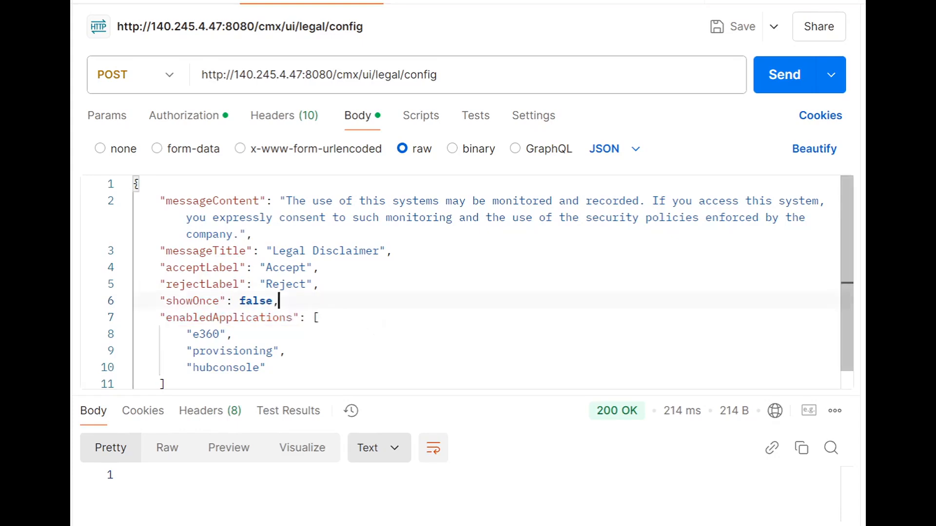
Resend the legal disclaimer configuration request and confirm the 200 OK status.
left_click(774, 85)
mouse_move(601, 415)
left_click(279, 301)
left_click(252, 234)
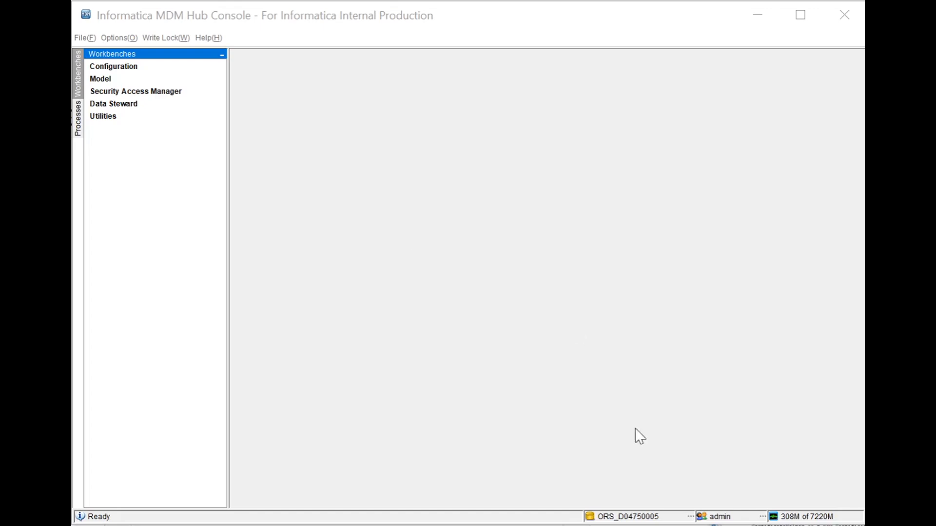
Log in to the Hub Console with the admin credentials.
double_click(717, 519)
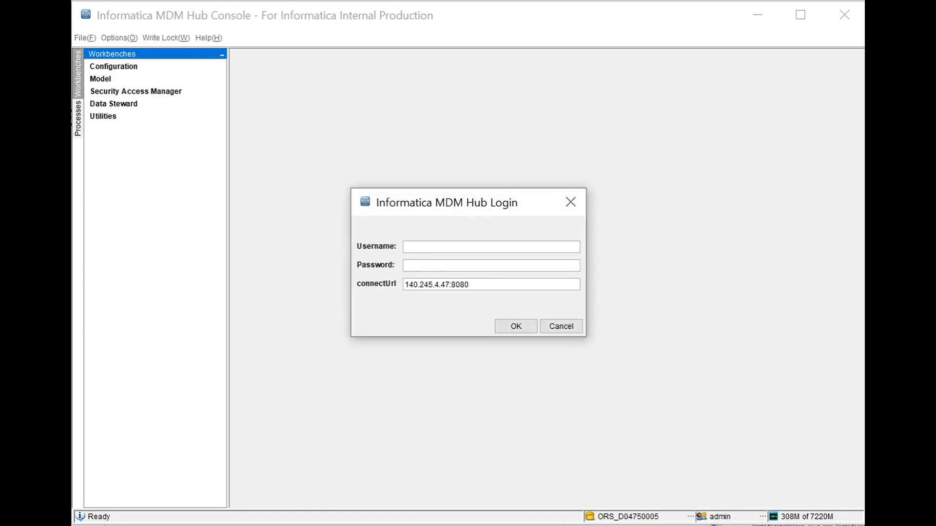
type("admin")
key("Tab")
type("admin")
left_click(512, 329)
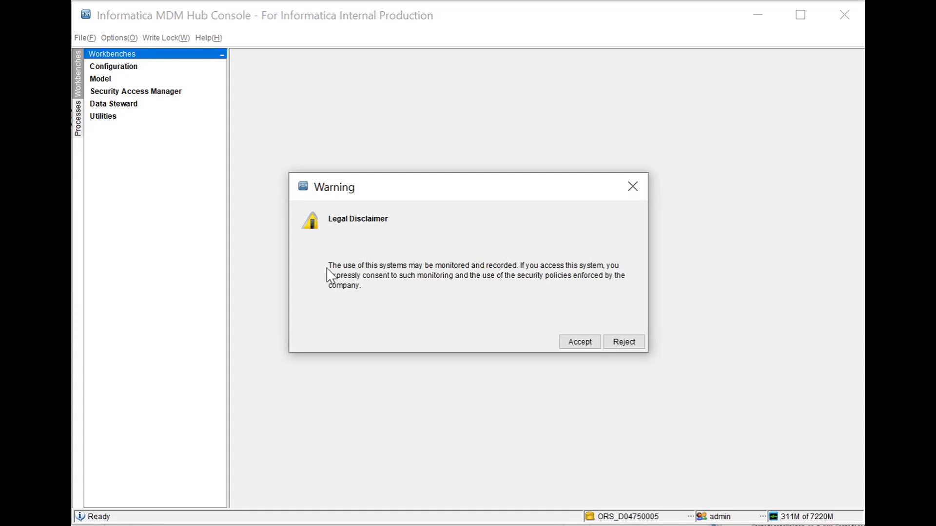
Accept the Legal Disclaimer and connect to the ORS_D04750005 database.
left_click_drag(329, 266, 361, 292)
left_click(361, 292)
left_click(570, 341)
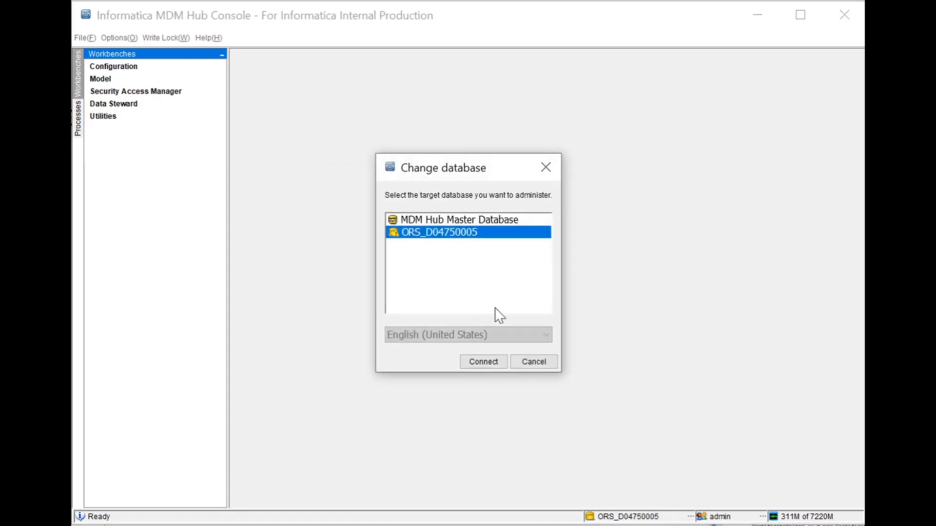
left_click(482, 362)
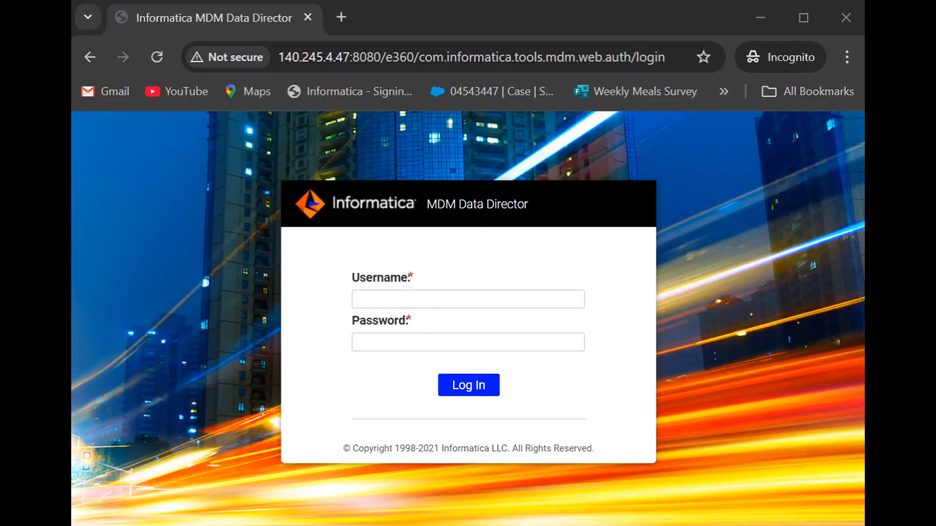
Sign in to Data Director as admin, accept its Legal Disclaimer, then select the URL's host:port.
left_click(386, 299)
type("admin")
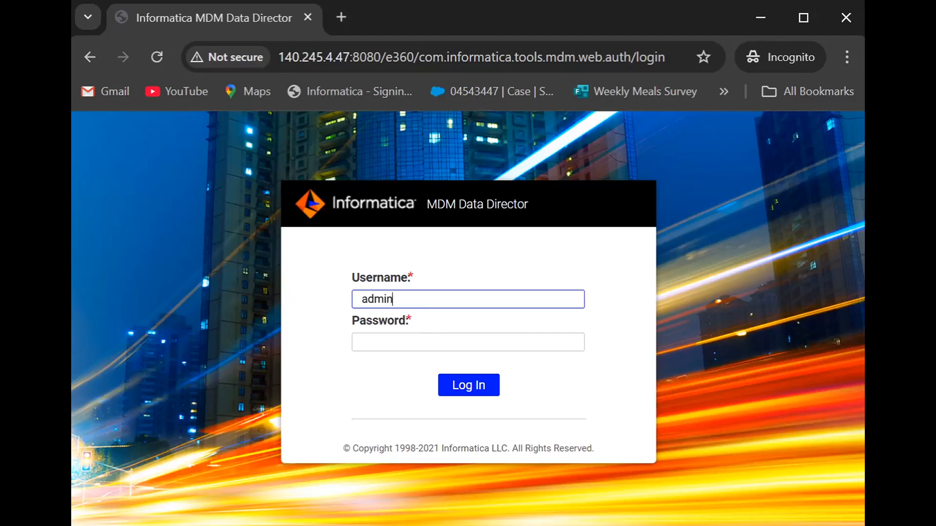
key("Tab")
type("admin")
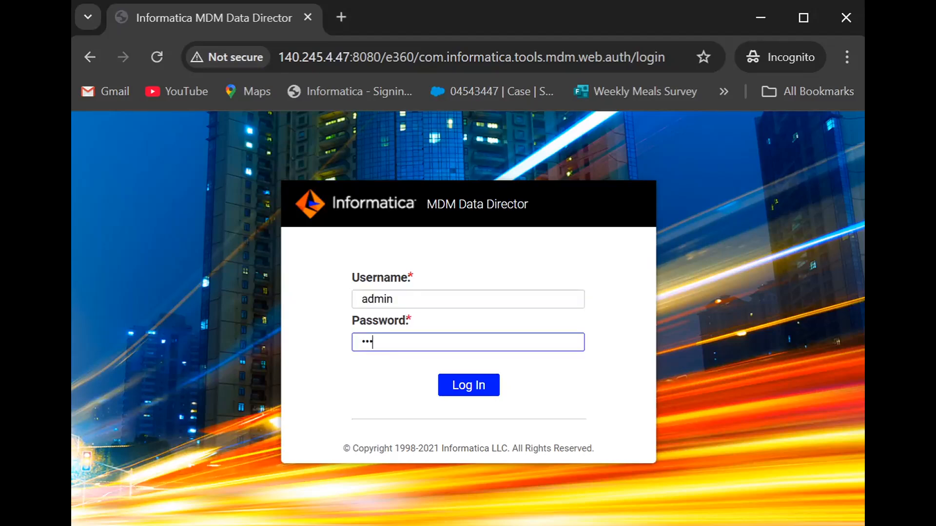
left_click(467, 387)
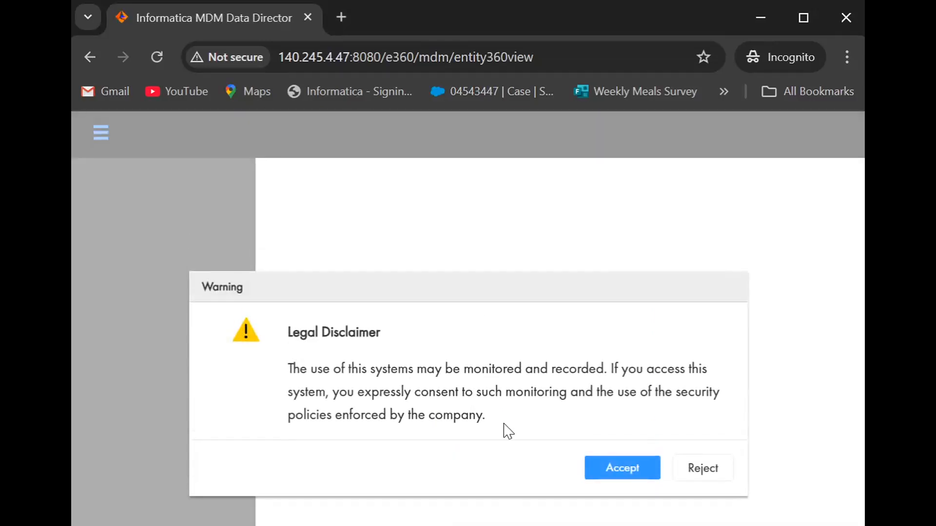
left_click(622, 466)
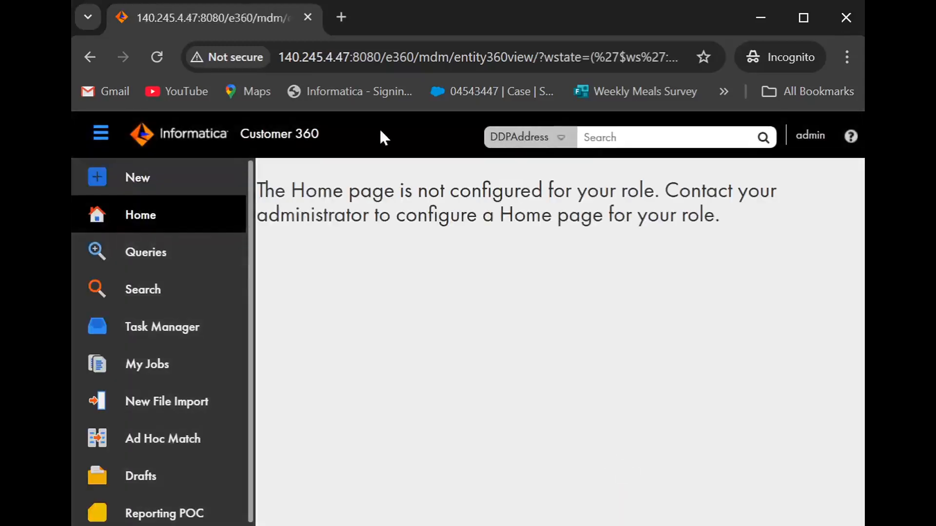
left_click_drag(382, 57, 271, 60)
key("ctrl+c")
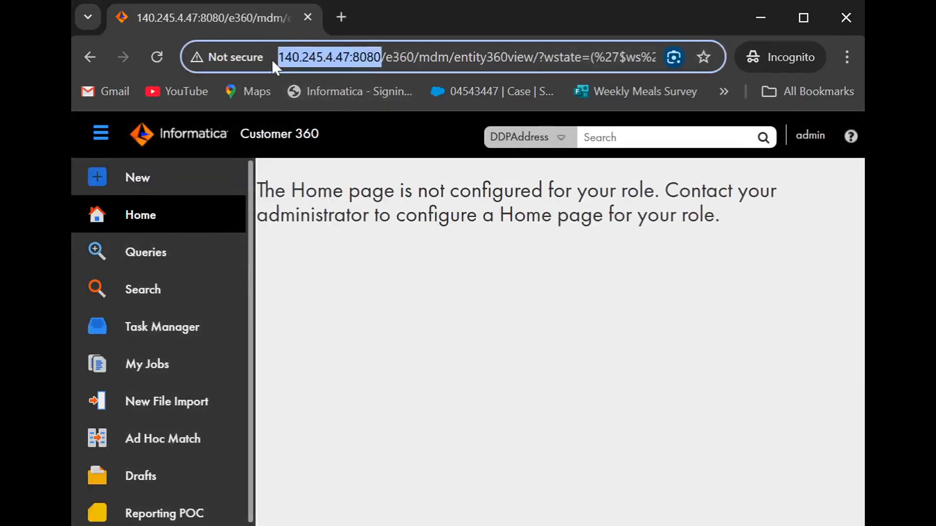
Load the /provisioning/ login page in a new incognito tab using the copied server address.
left_click(343, 19)
key("ctrl+v")
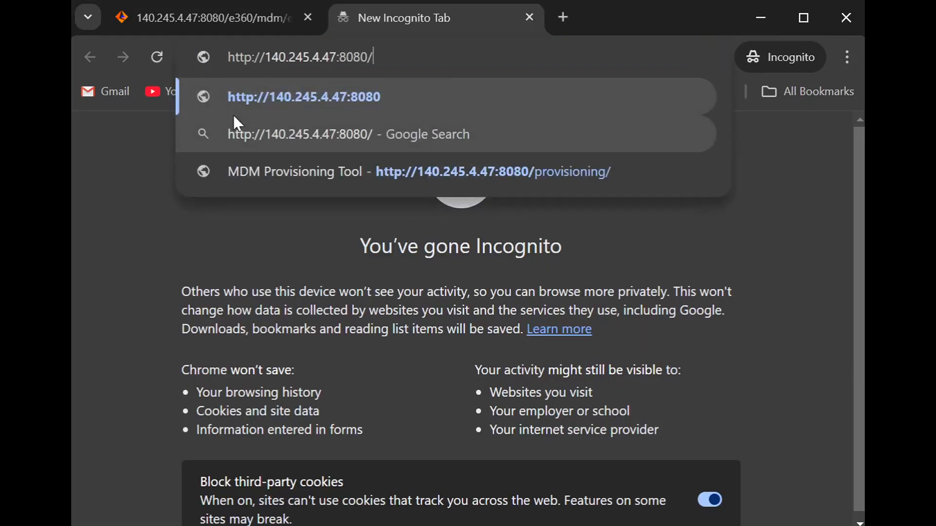
key("Down")
key("Down")
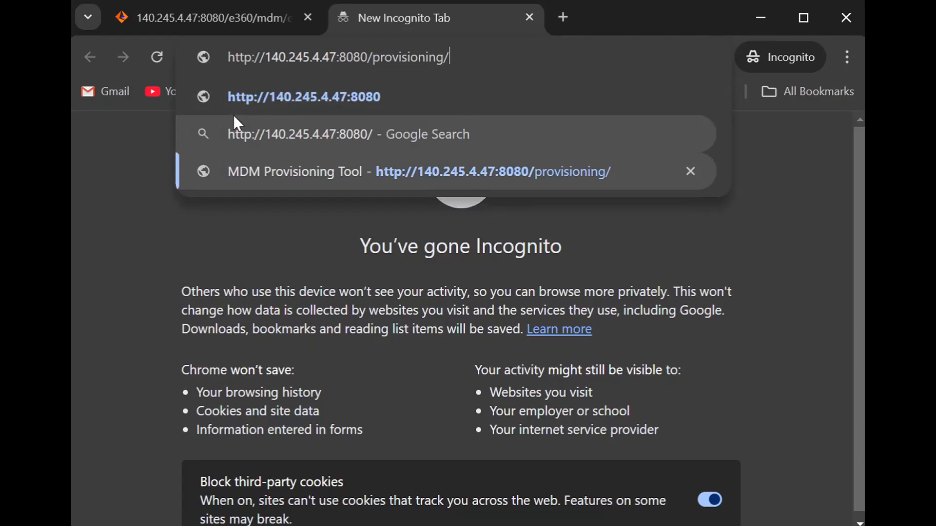
key("Return")
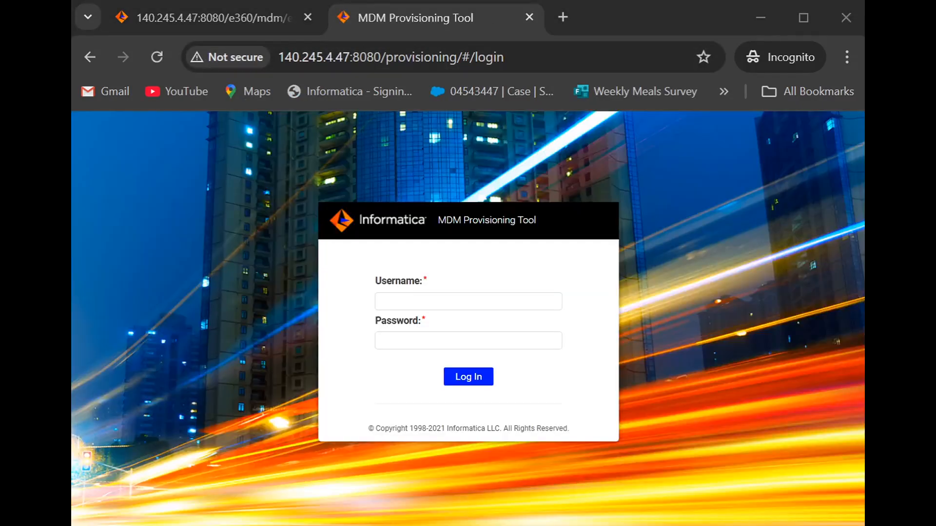
Sign in to the Provisioning Tool as admin and highlight the Legal Disclaimer warning text.
left_click(388, 302)
type("admin")
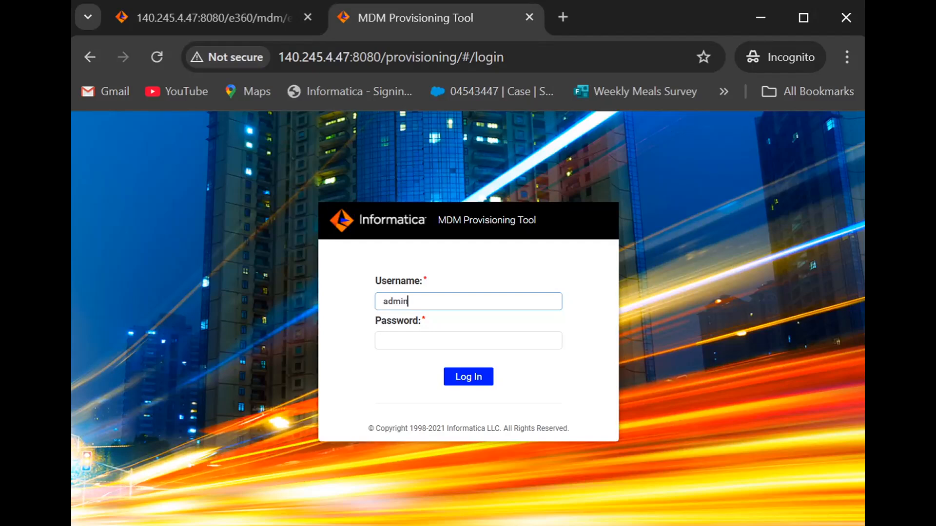
key("Tab")
type("•••••")
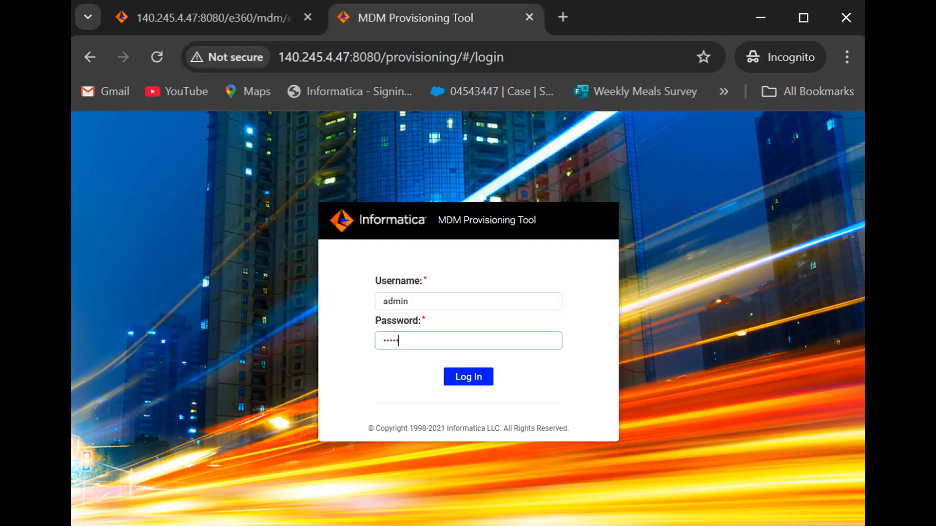
left_click(467, 378)
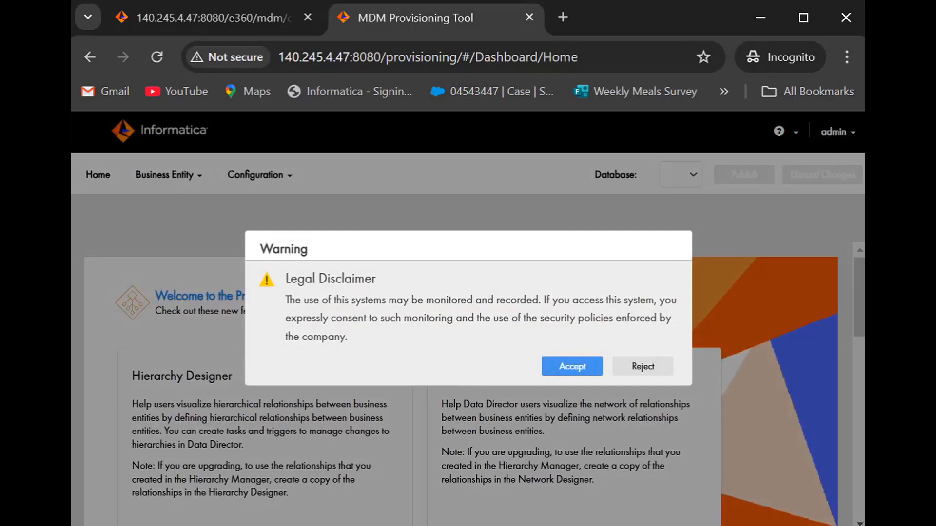
mouse_move(290, 279)
left_mouse_down()
mouse_move(391, 340)
mouse_move(286, 279)
left_mouse_up()
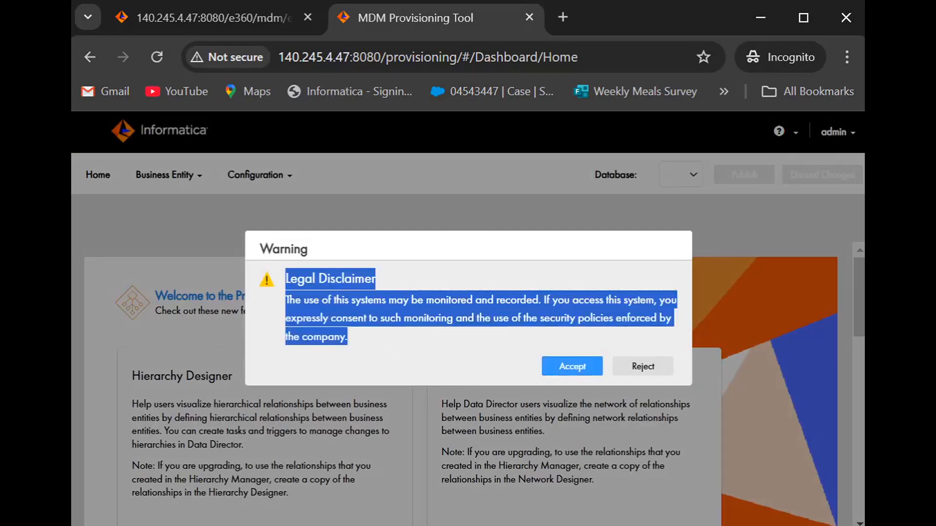
left_click(453, 346)
Accept the Provisioning Tool disclaimer, then send GET legal/config and enlarge the response pane.
left_click(571, 368)
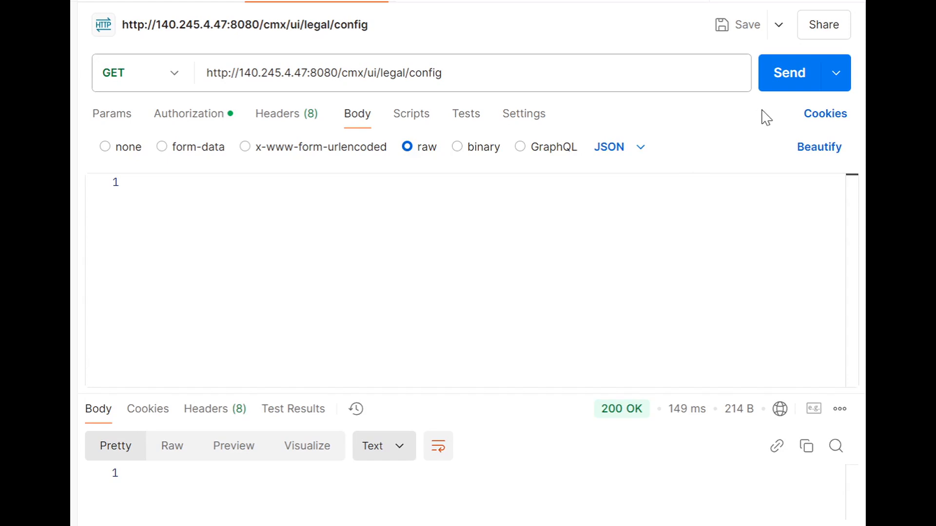
left_click(783, 91)
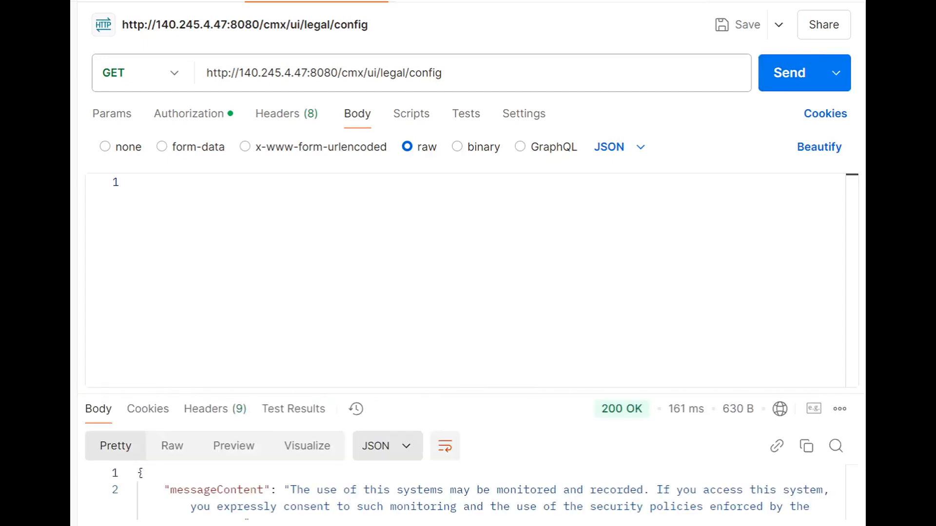
left_click_drag(493, 390, 463, 213)
Point out the returned showOnce false, messageContent and rejectLabel values.
left_click(283, 408)
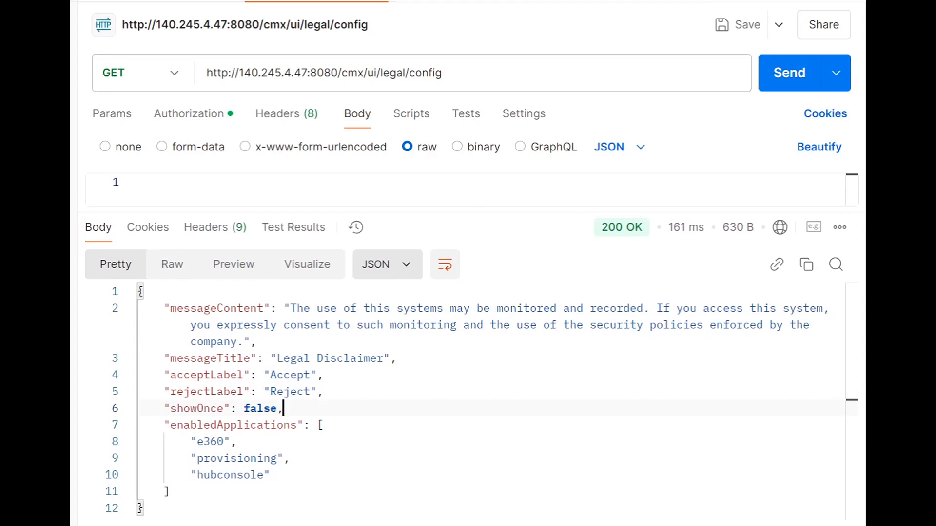
double_click(264, 308)
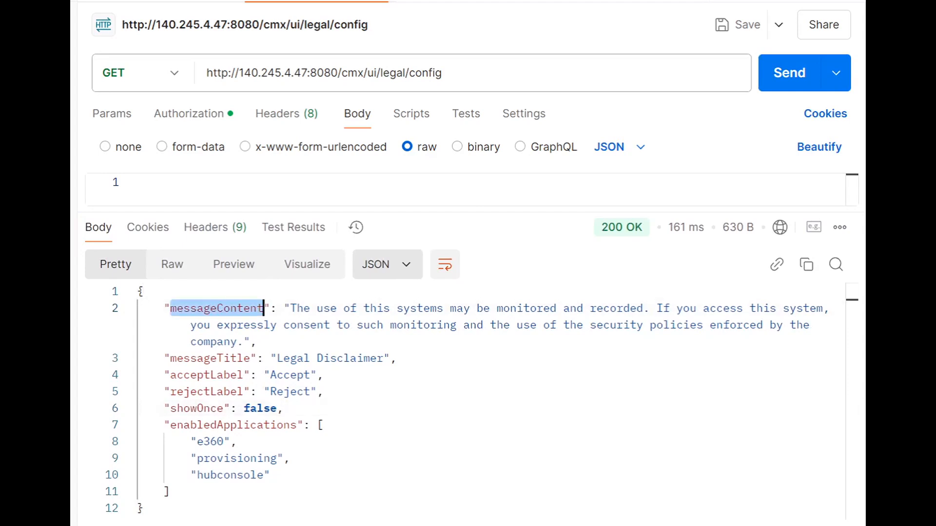
left_click(324, 392)
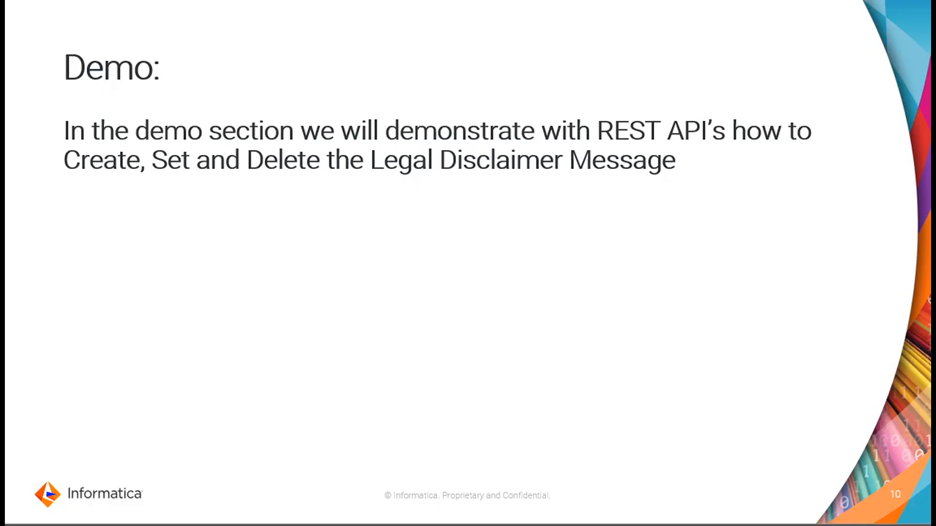
Advance the slideshow through the Summary slide to the Feedback slide 12.
key("Right")
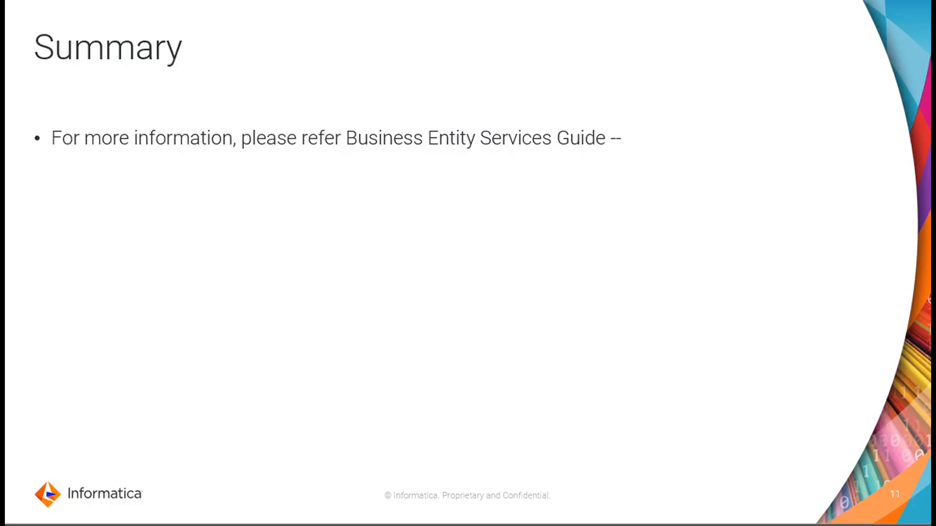
key("Right")
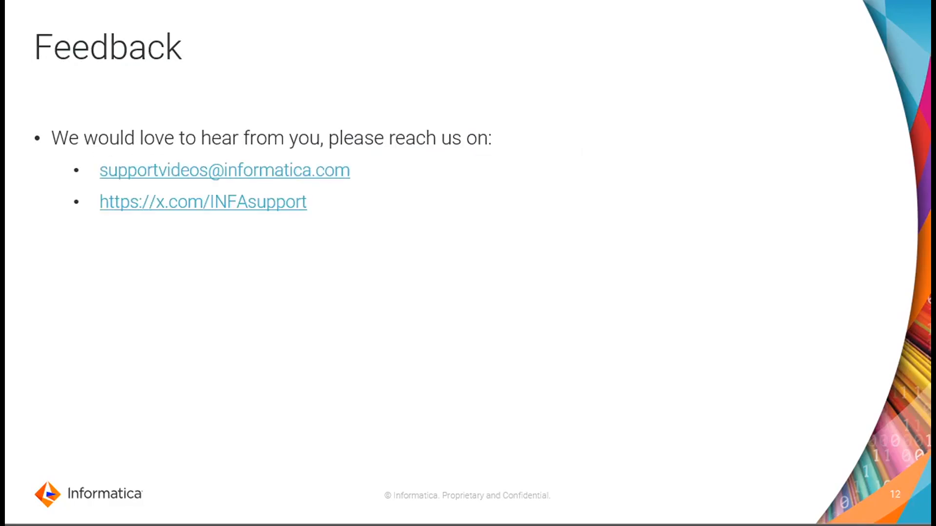